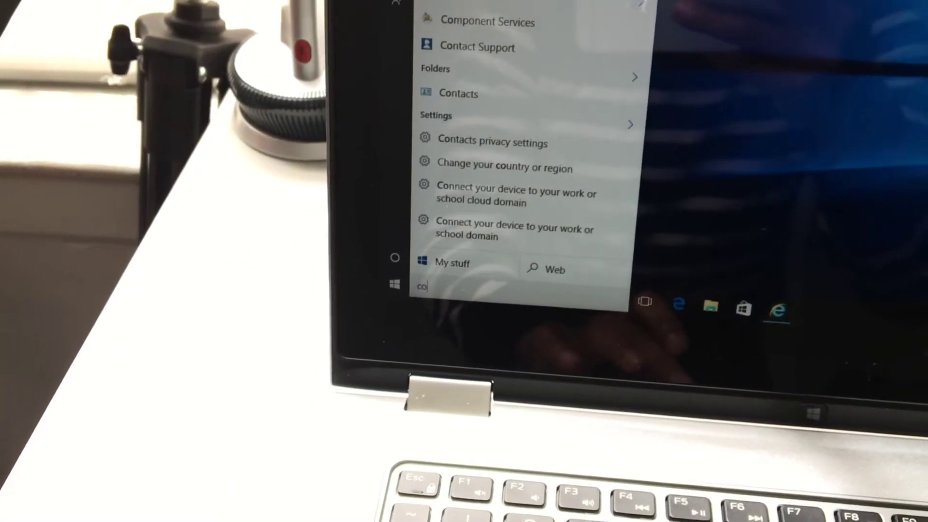
Step: Open Control Panel from search and go to its 'Uninstall a program' list
key("Return")
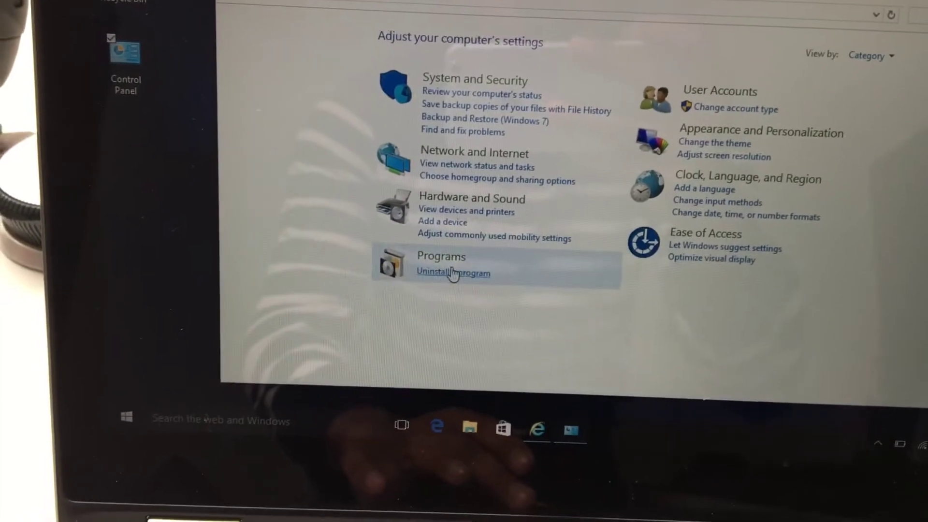
left_click(442, 259)
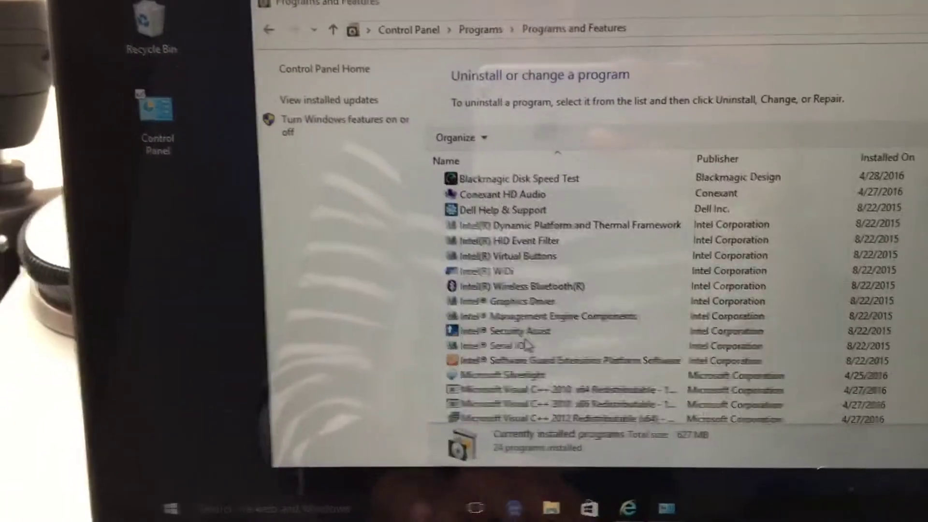
scroll(501, 457, "down", 3)
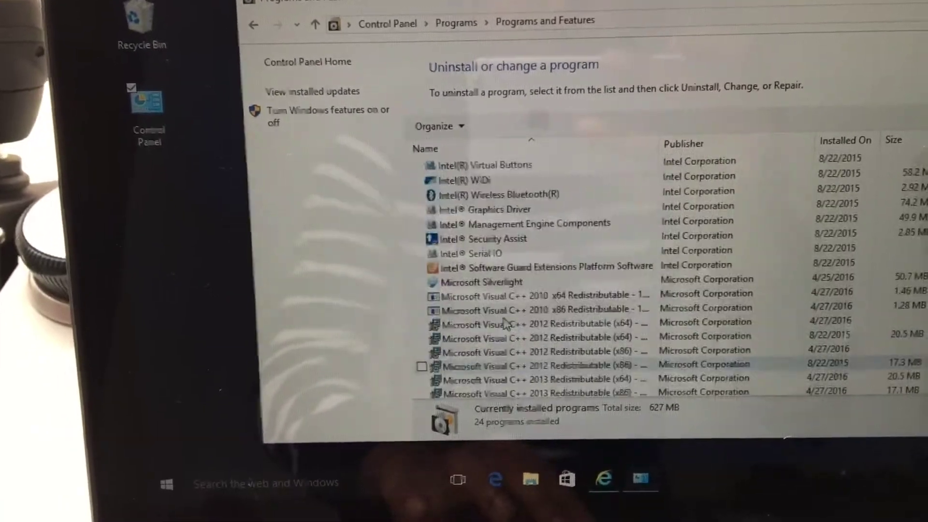
scroll(505, 324, "up", 1)
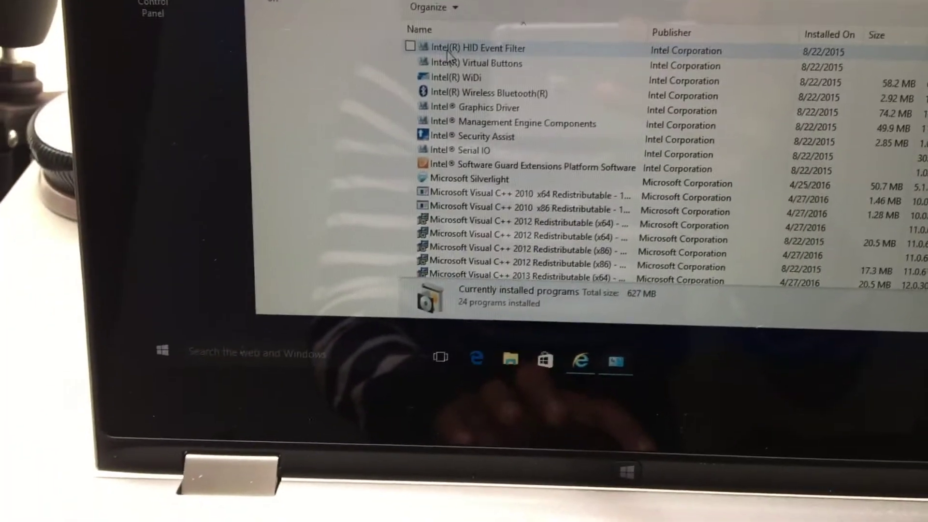
Step: Bring up Uninstall for Intel(R) HID Event Filter, then dismiss it without uninstalling
right_click(440, 58)
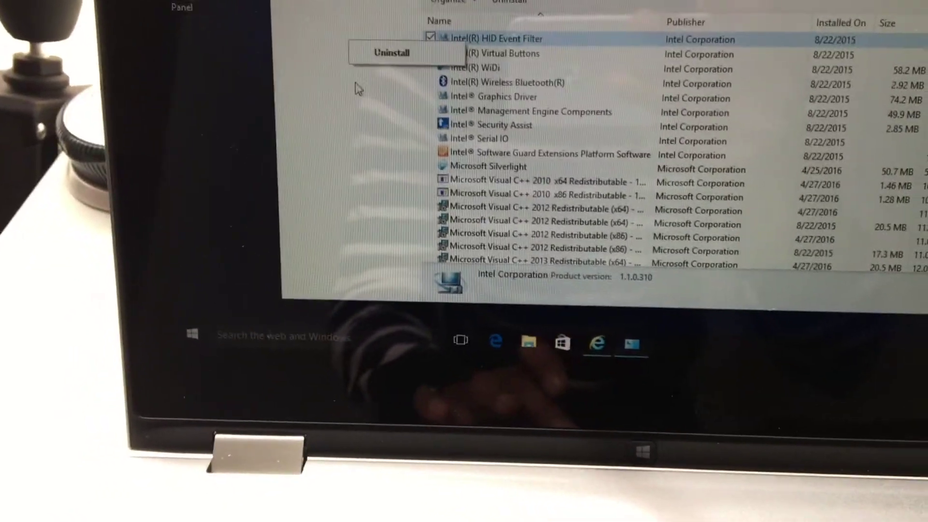
left_click(387, 149)
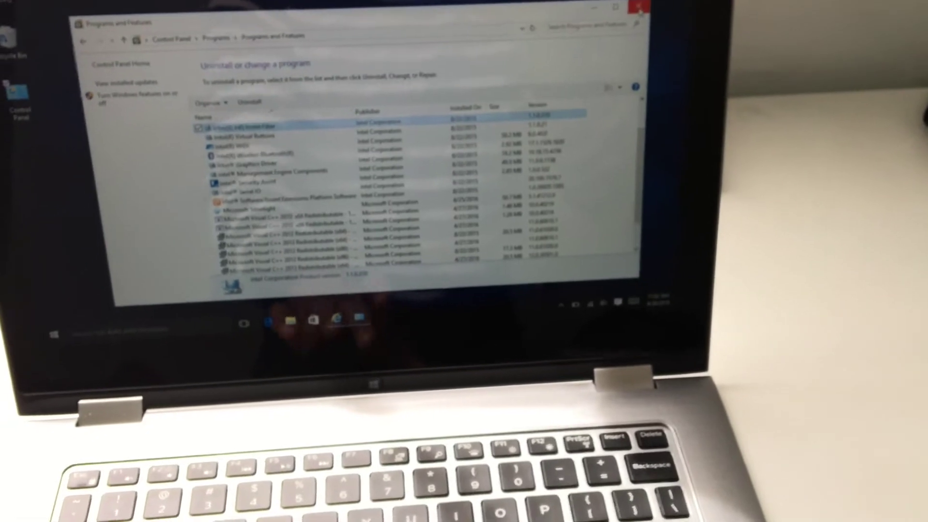
left_click(640, 7)
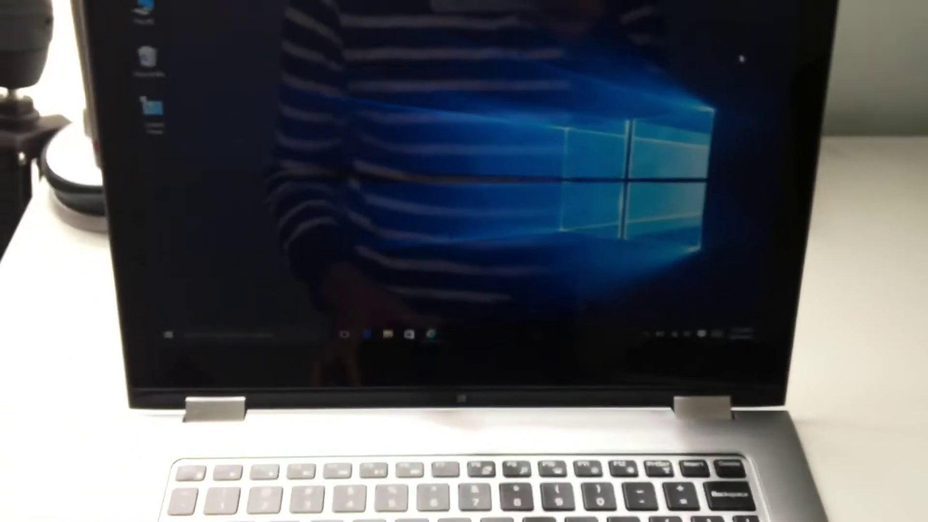